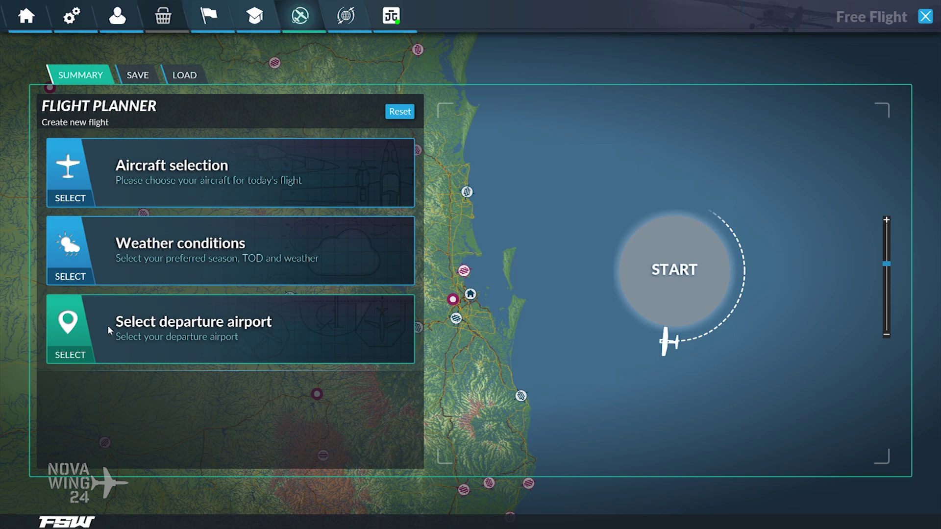
# Step: Choose the Select departure airport card in the empty Flight Planner summary
pyautogui.click(171, 327)
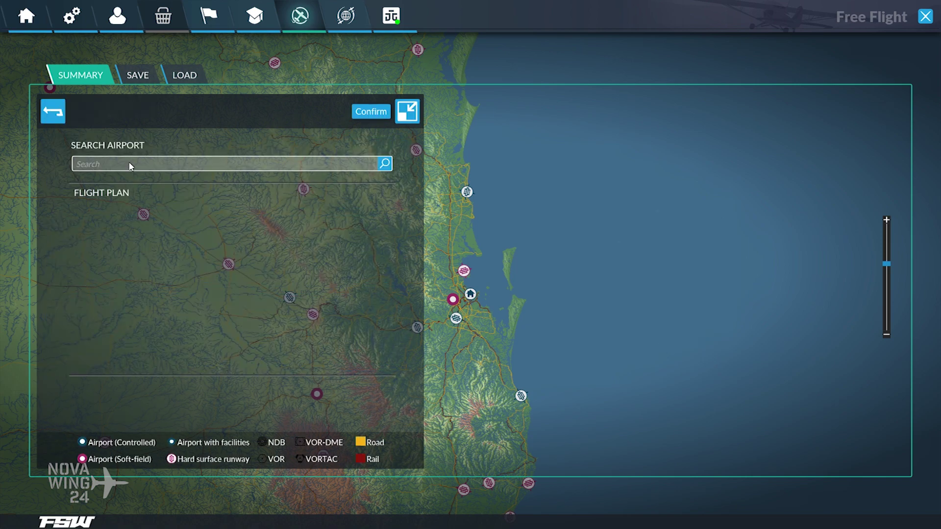
# Step: Search 'ybbn', then 'brisbane', then leave the search and collapse the planner to show the map
pyautogui.click(138, 167)
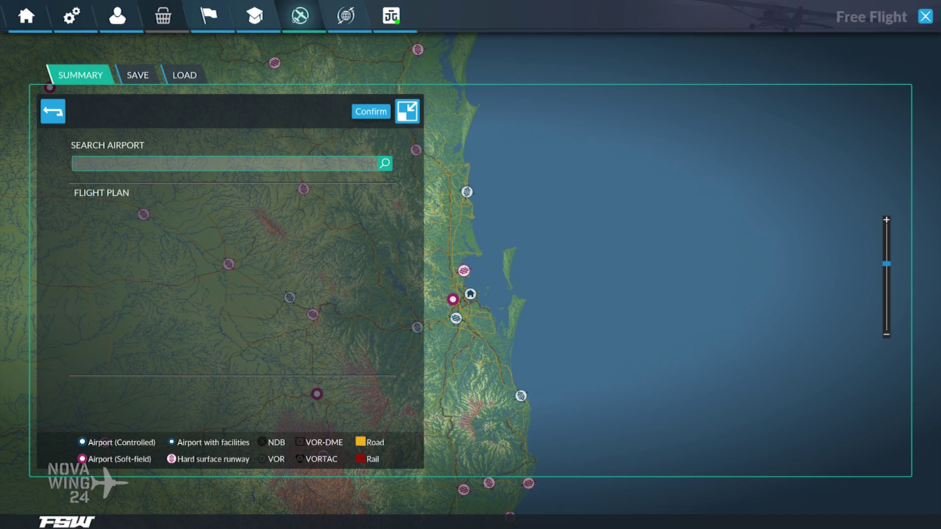
pyautogui.write('ybbn')
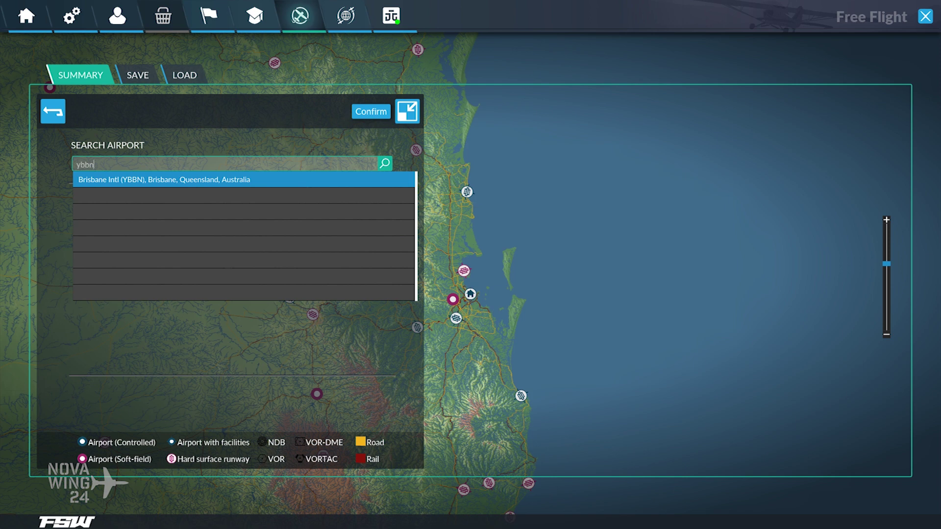
pyautogui.press('BackSpace')
pyautogui.press('BackSpace')
pyautogui.press('BackSpace')
pyautogui.press('BackSpace')
pyautogui.write('brisbane')
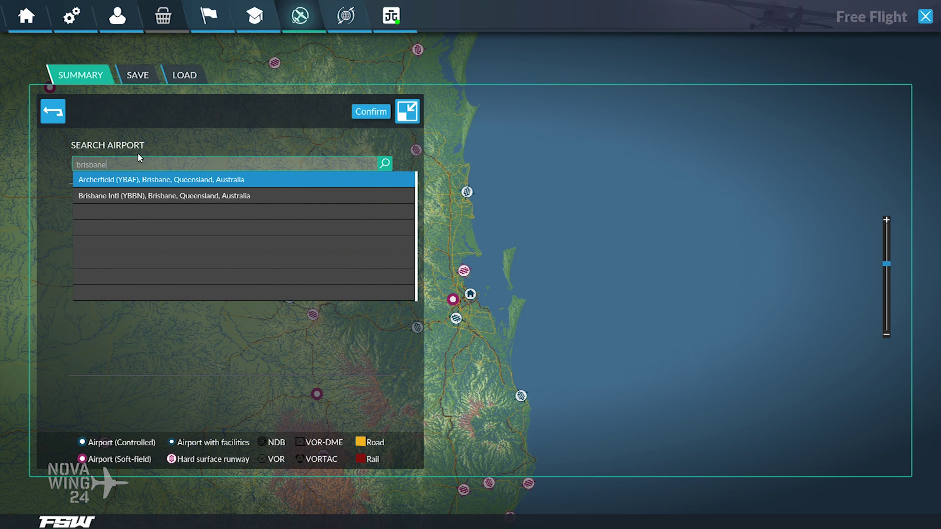
pyautogui.click(54, 112)
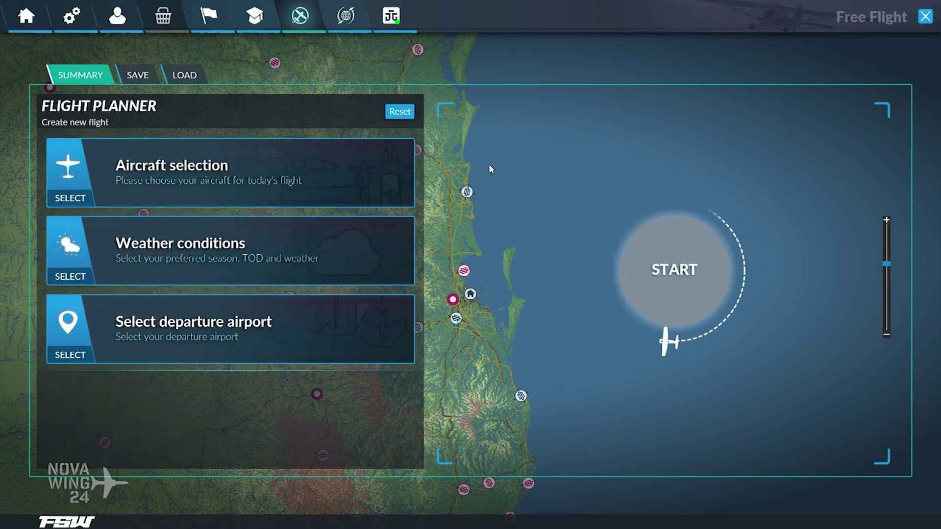
pyautogui.click(493, 143)
# Step: Zoom out and pan to survey Australia, the Indian Ocean and Antarctica
pyautogui.moveTo(381, 244); pyautogui.dragTo(461, 231)
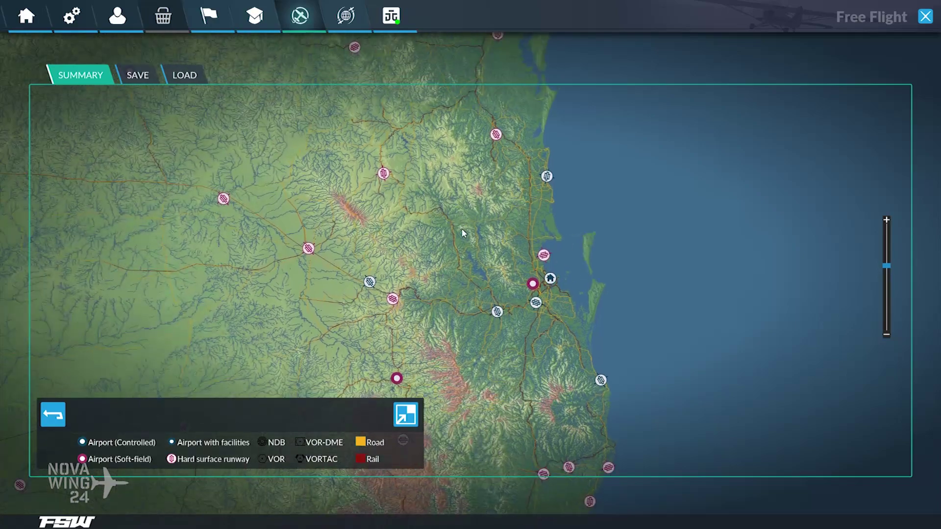
pyautogui.scroll(-5, 462, 230)
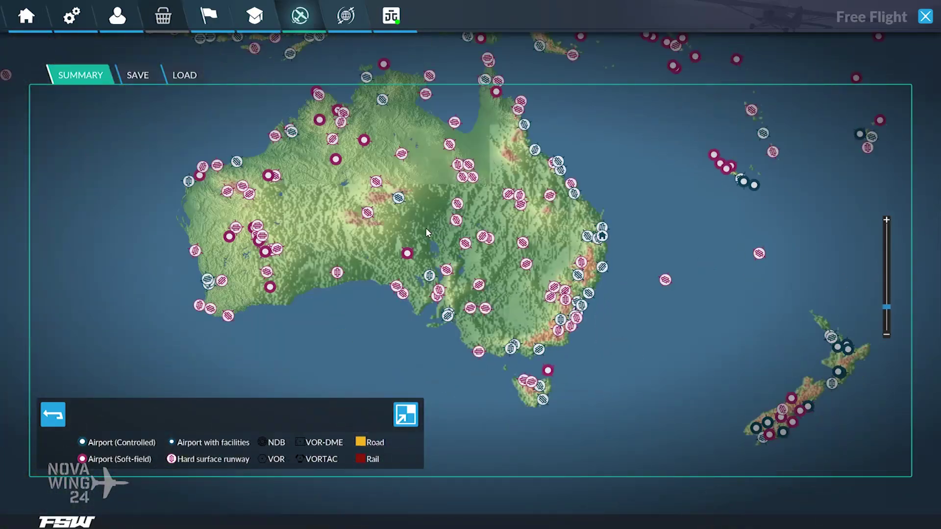
pyautogui.scroll(-3, 424, 227)
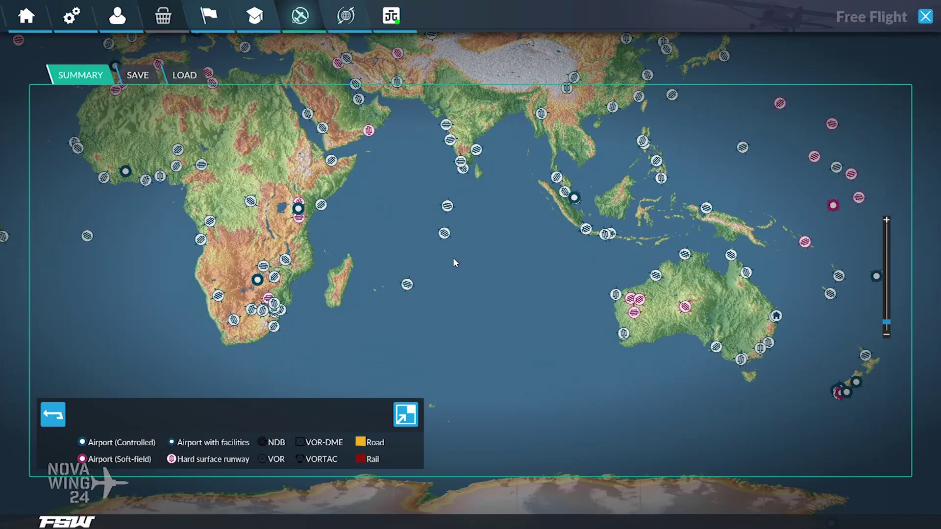
pyautogui.moveTo(453, 262); pyautogui.dragTo(441, 230)
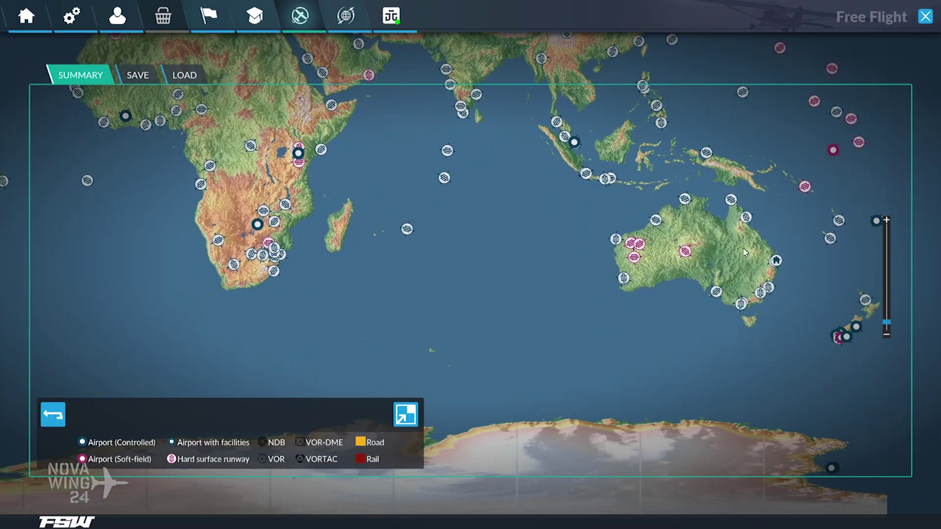
# Step: Zoom back in and center the map on the bay around Brisbane
pyautogui.scroll(3, 744, 252)
pyautogui.scroll(2, 777, 277)
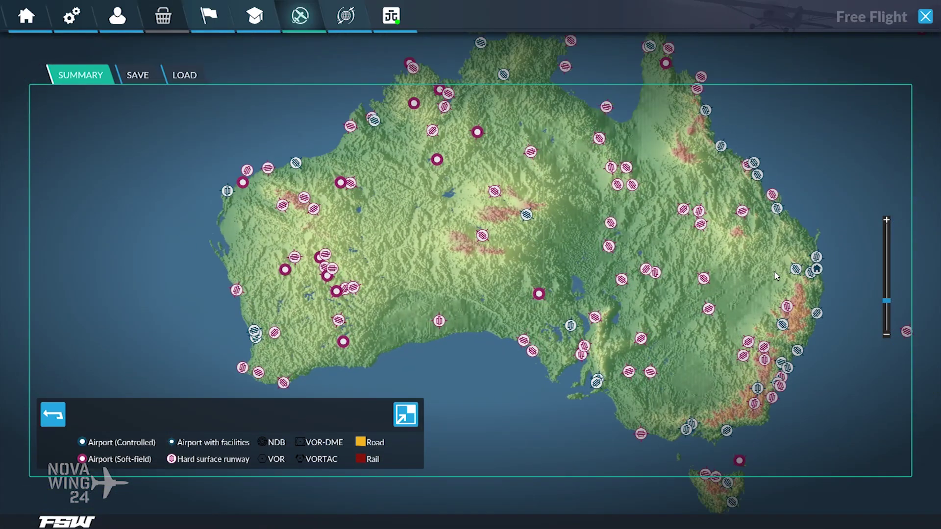
pyautogui.scroll(4, 777, 278)
pyautogui.scroll(3, 684, 242)
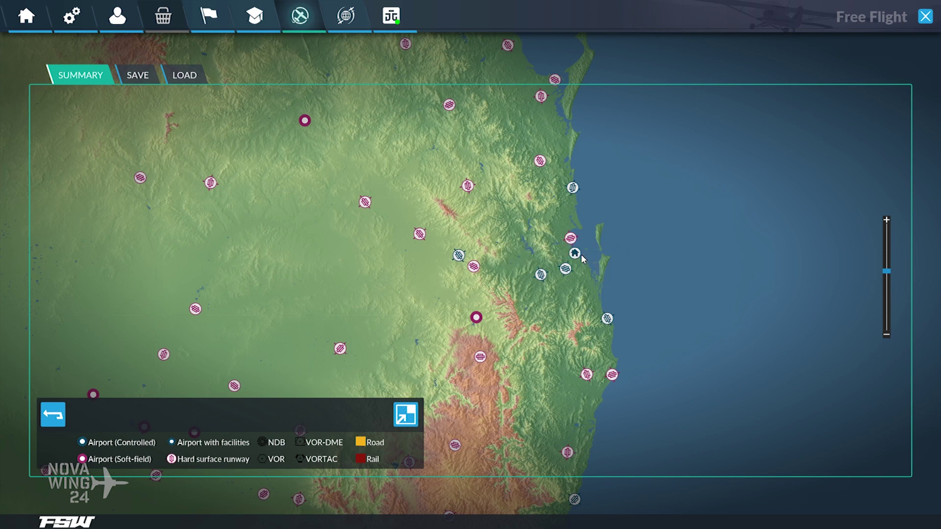
pyautogui.scroll(5, 645, 268)
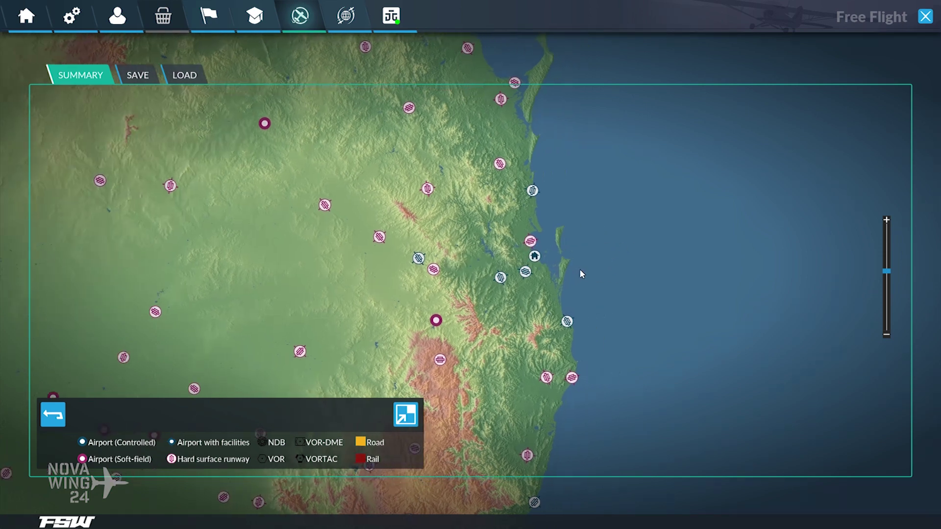
pyautogui.scroll(2, 556, 265)
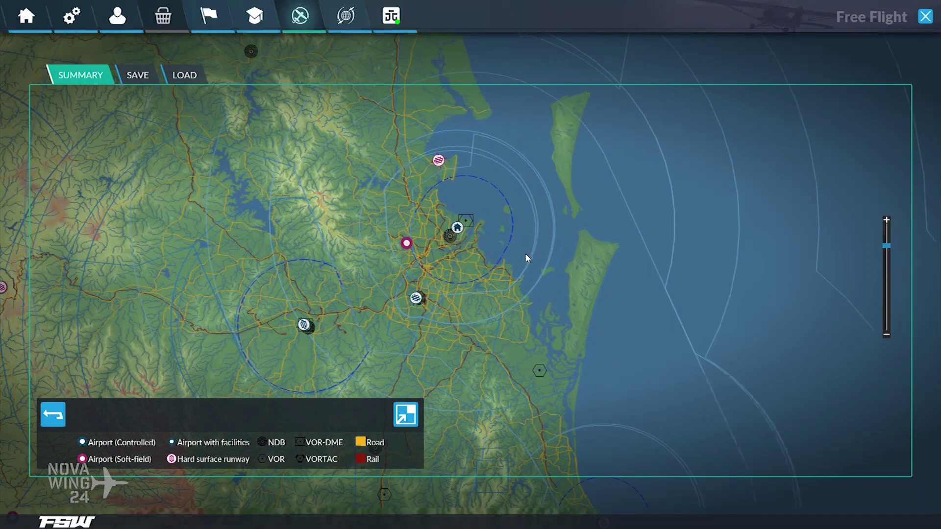
pyautogui.scroll(1, 556, 269)
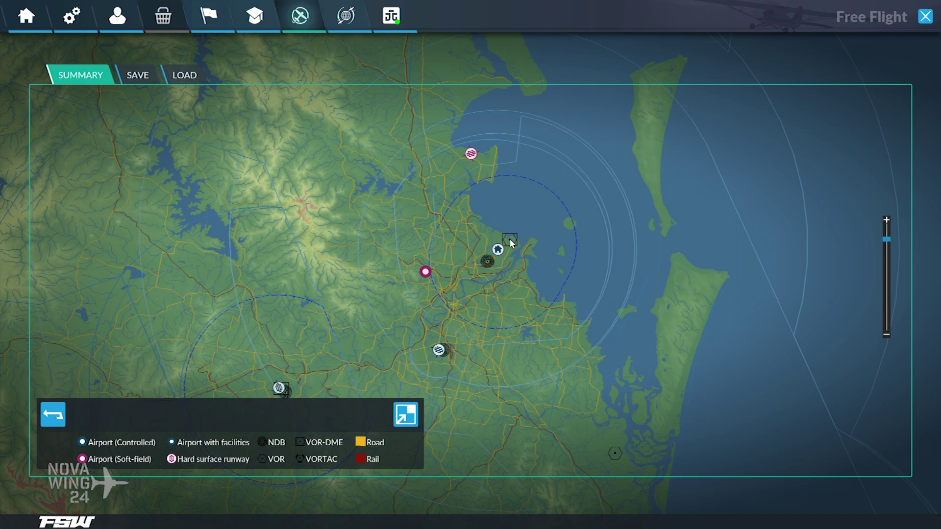
pyautogui.moveTo(512, 236); pyautogui.dragTo(505, 211)
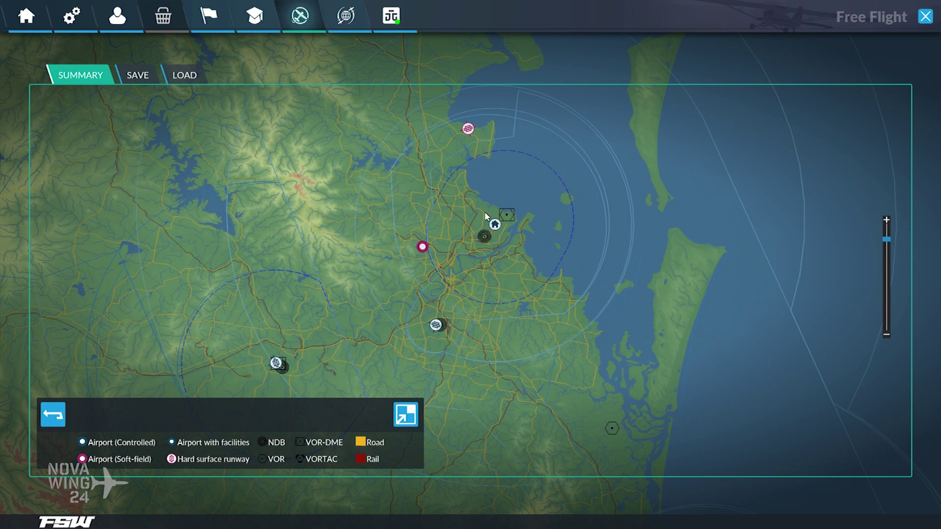
pyautogui.moveTo(511, 285); pyautogui.dragTo(538, 247)
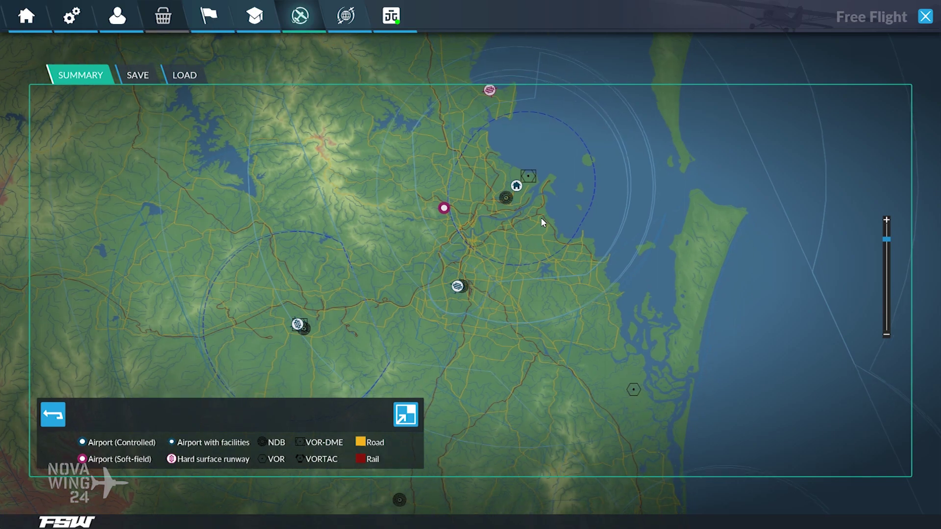
pyautogui.scroll(2, 554, 212)
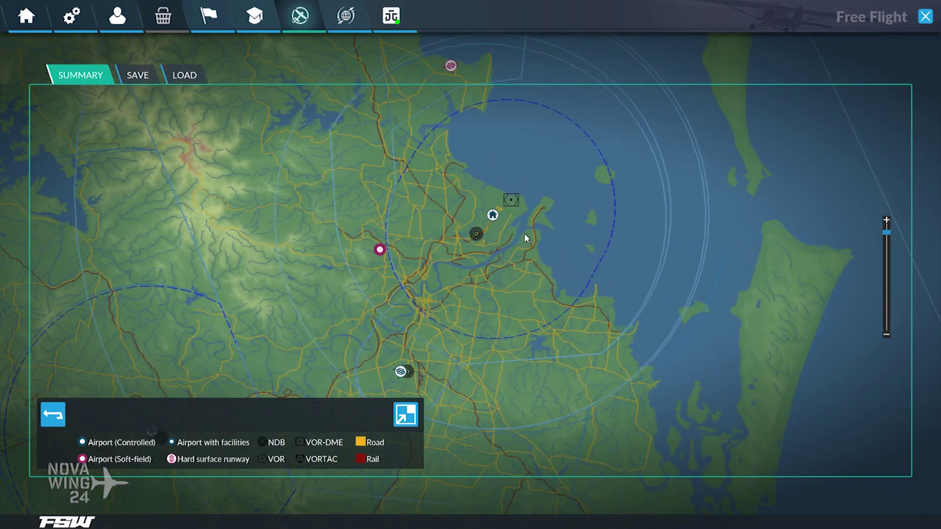
# Step: Close the map in on the Brisbane Intl (YBBN) marker beside the bay
pyautogui.scroll(1, 524, 236)
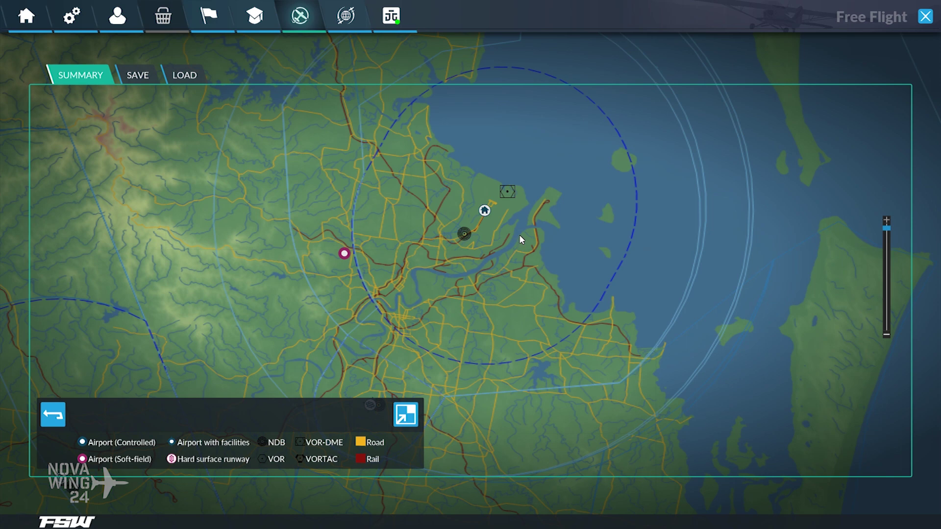
pyautogui.moveTo(523, 245); pyautogui.dragTo(554, 296)
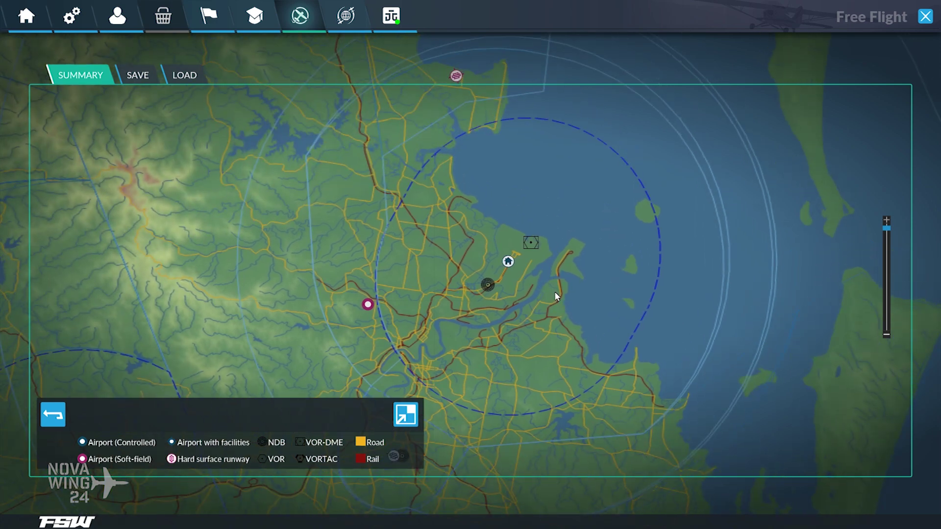
pyautogui.scroll(-3, 554, 291)
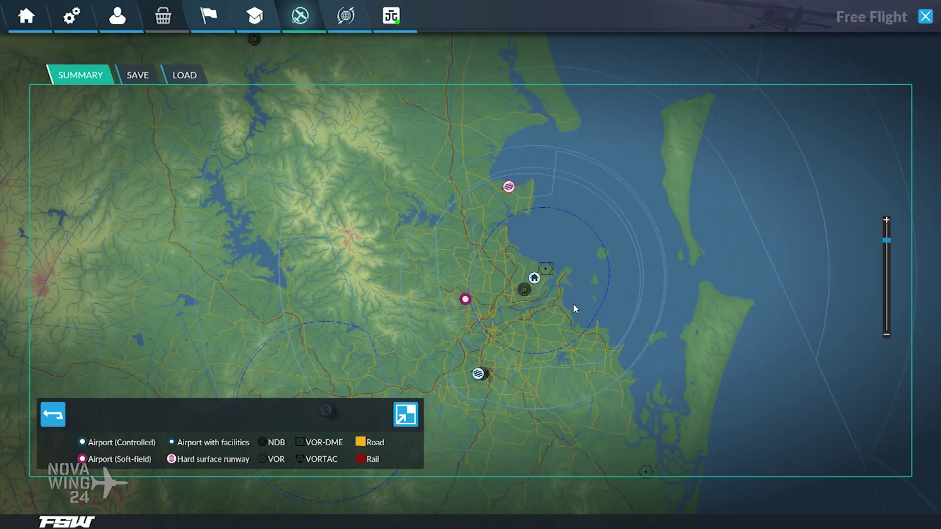
pyautogui.moveTo(594, 332); pyautogui.dragTo(553, 280)
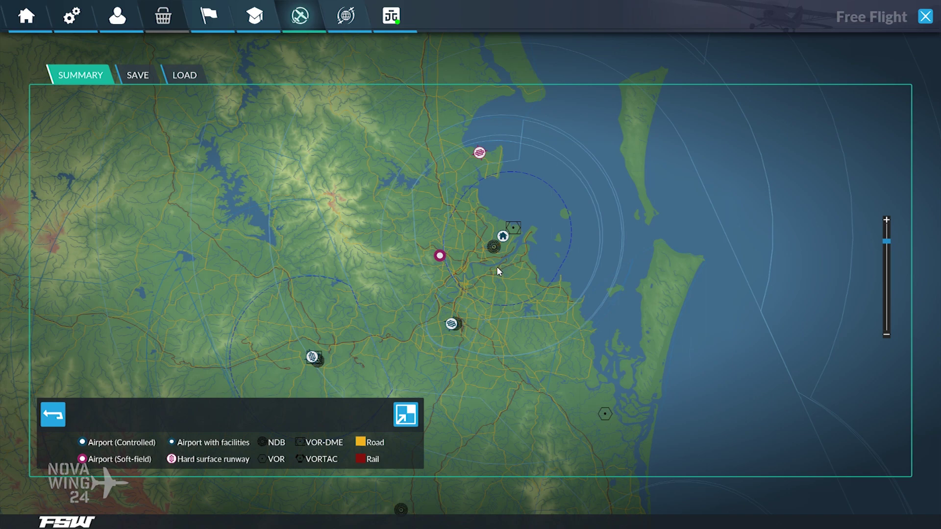
pyautogui.scroll(2, 504, 272)
pyautogui.scroll(1, 505, 285)
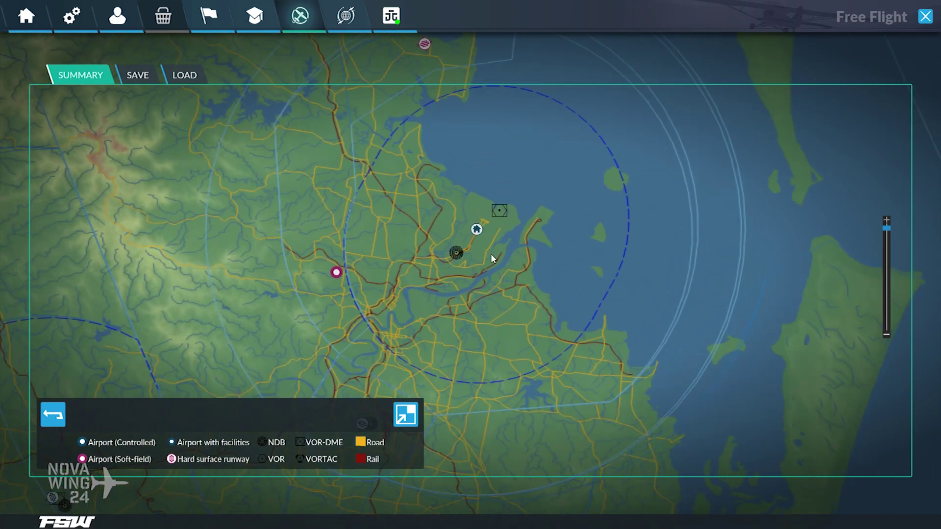
pyautogui.scroll(-3, 497, 302)
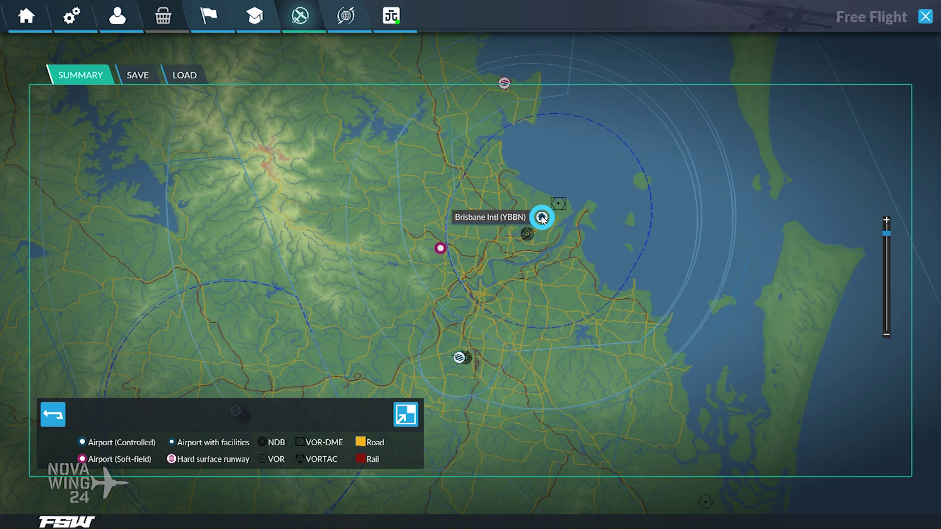
# Step: Start the route at Brisbane Intl and follow the coast south to add Ballina
pyautogui.click(542, 218)
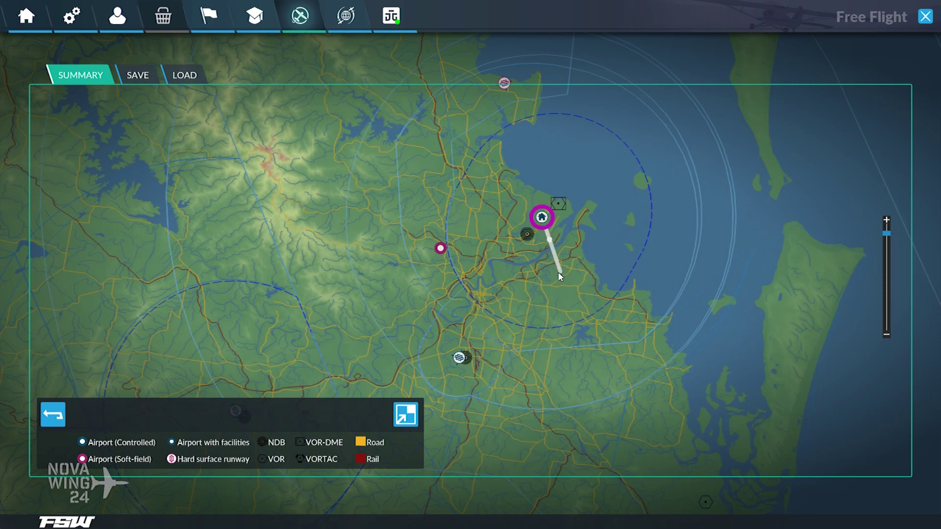
pyautogui.moveTo(597, 358); pyautogui.dragTo(538, 252)
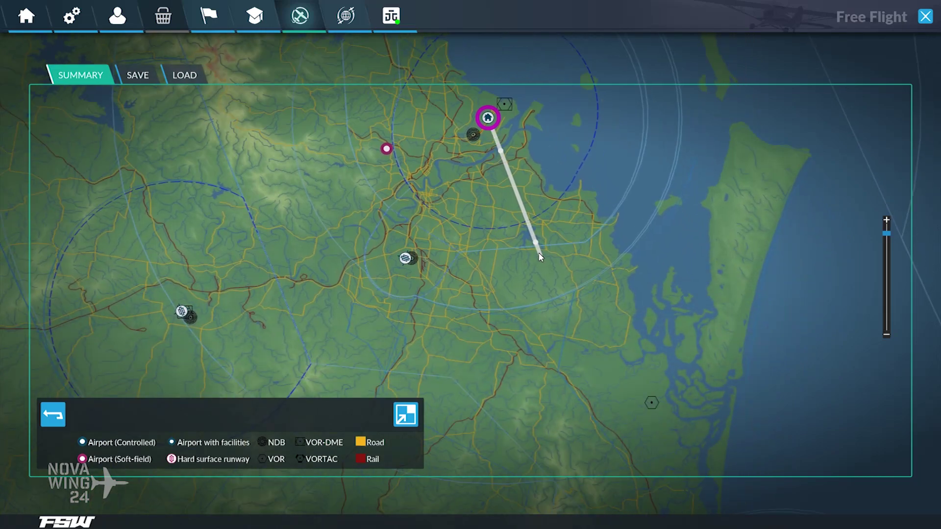
pyautogui.scroll(-1, 535, 263)
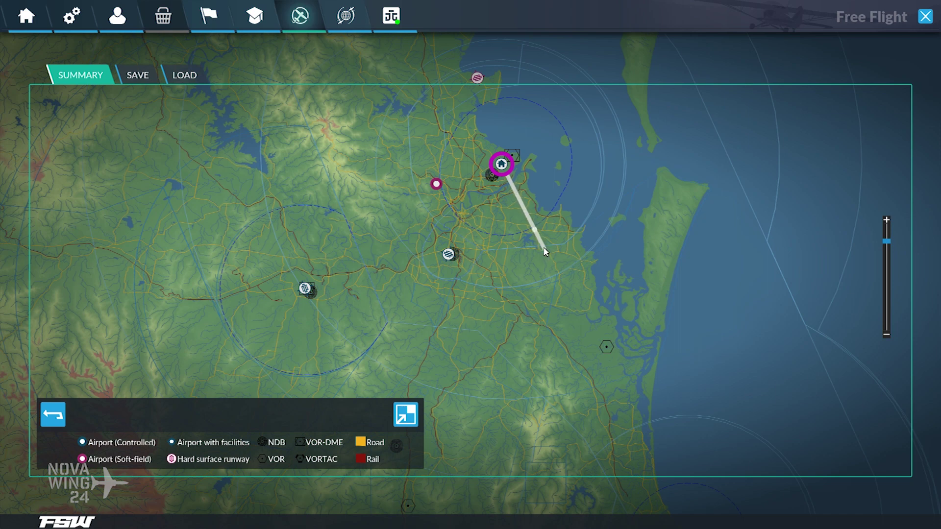
pyautogui.scroll(-5, 563, 375)
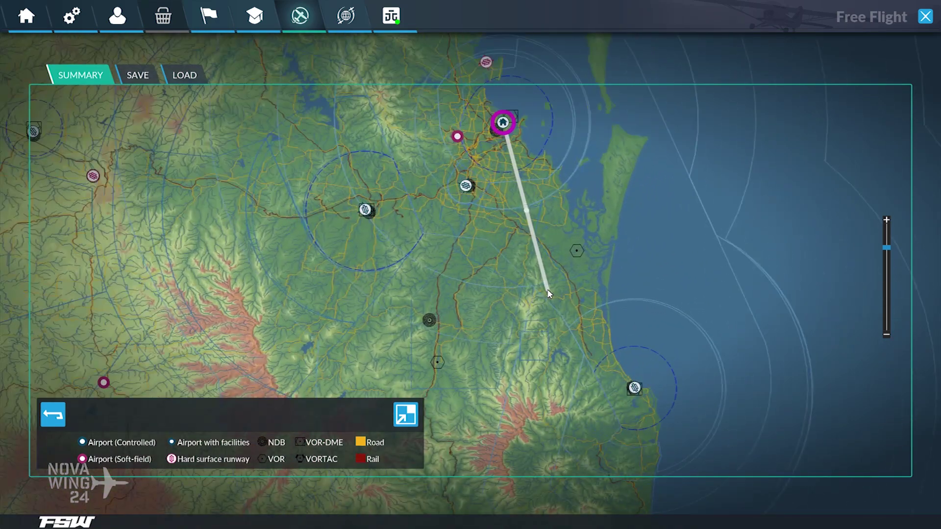
pyautogui.scroll(-2, 548, 299)
pyautogui.moveTo(551, 325); pyautogui.dragTo(485, 246)
pyautogui.scroll(2, 502, 314)
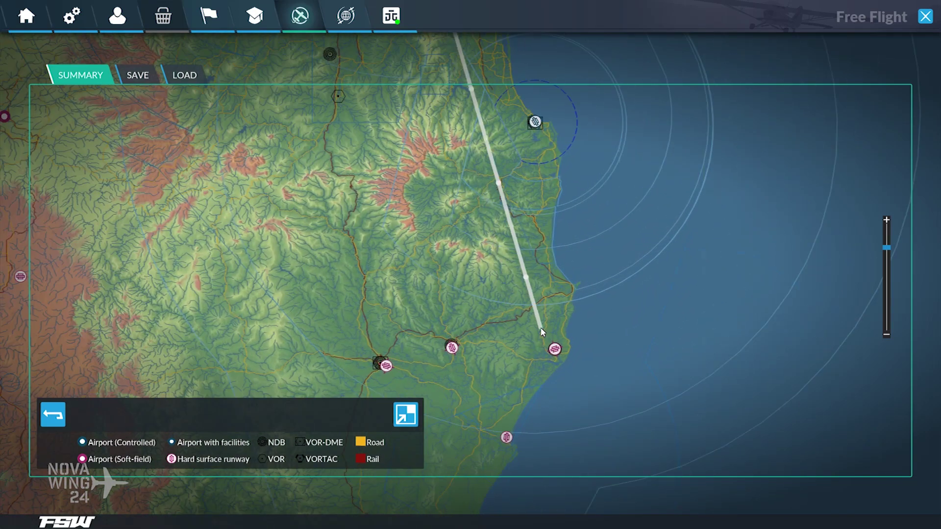
pyautogui.moveTo(508, 326); pyautogui.dragTo(499, 290)
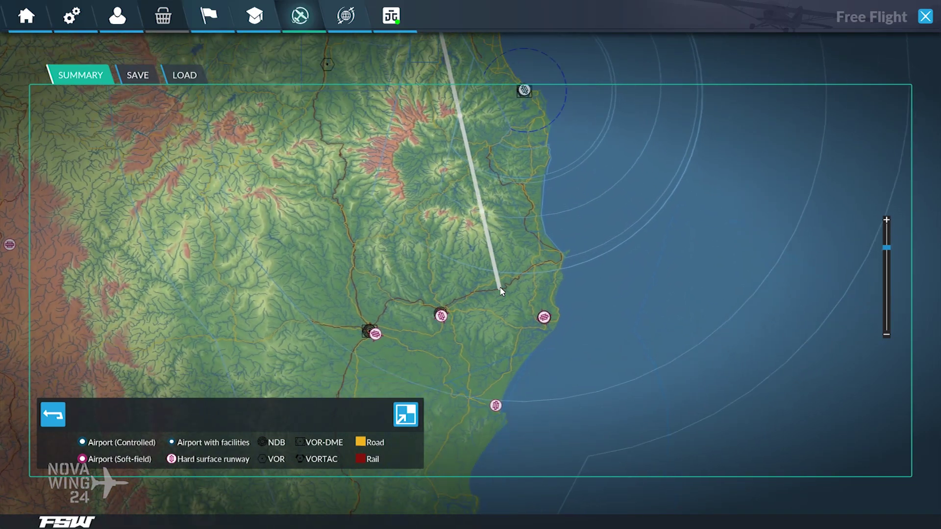
pyautogui.click(545, 318)
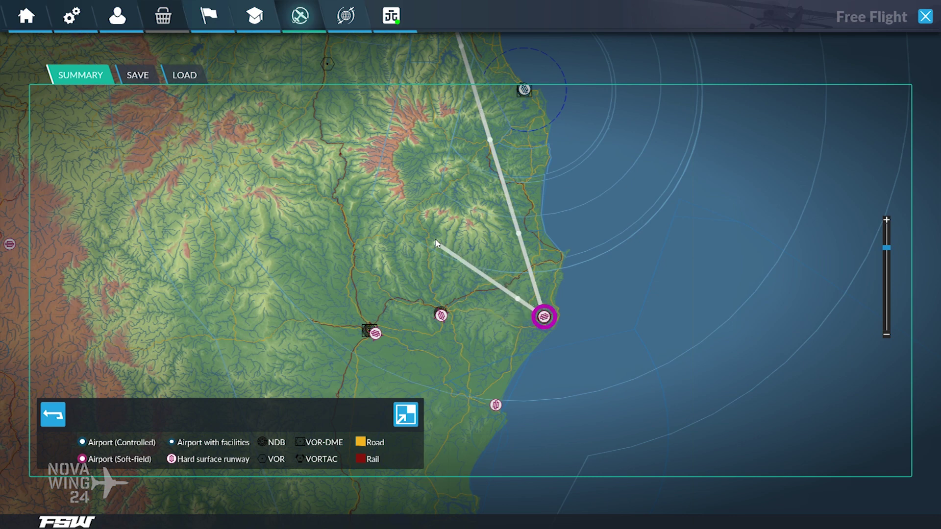
# Step: Add Casino (YCAS) as the final route point and end the route there
pyautogui.moveTo(391, 204); pyautogui.dragTo(462, 265)
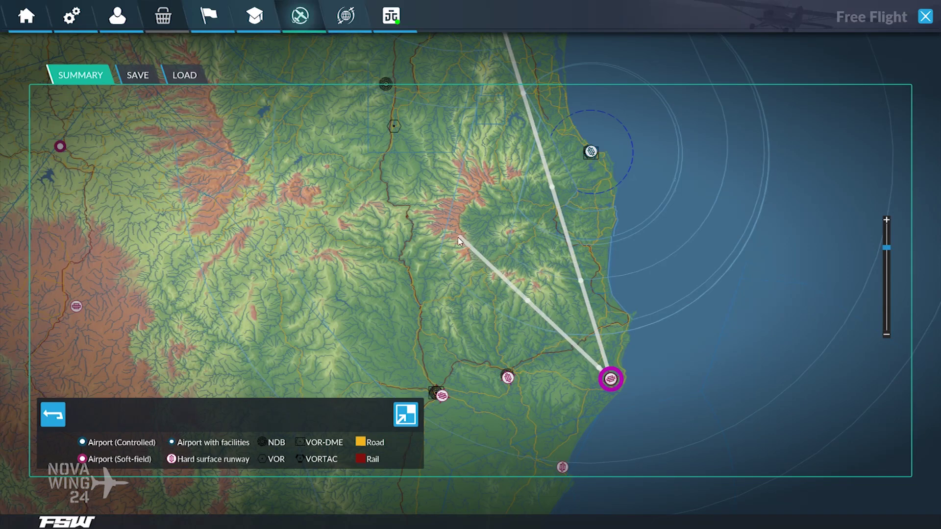
pyautogui.press('Down')
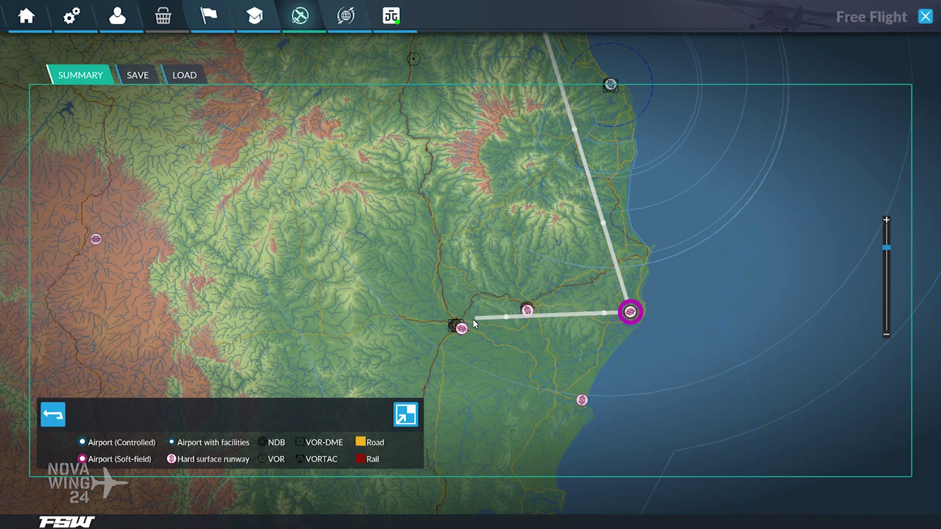
pyautogui.click(462, 330)
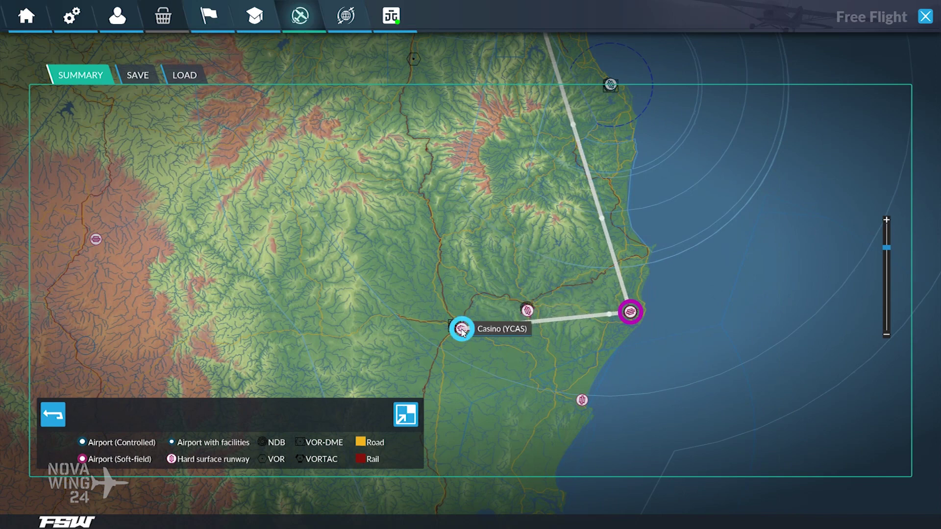
pyautogui.rightClick(437, 247)
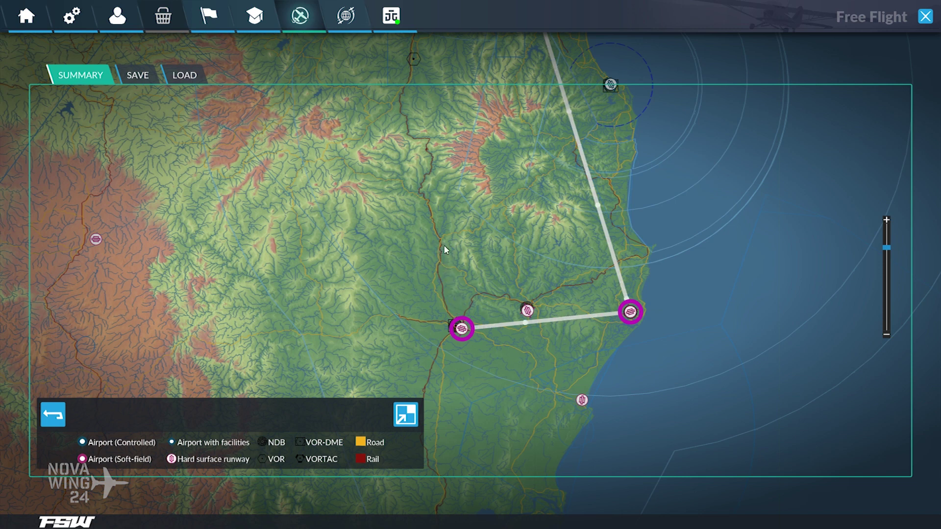
# Step: Drag the northern leg into new waypoints that pull the route toward the coast
pyautogui.moveTo(440, 228); pyautogui.dragTo(410, 264)
pyautogui.scroll(3, 411, 225)
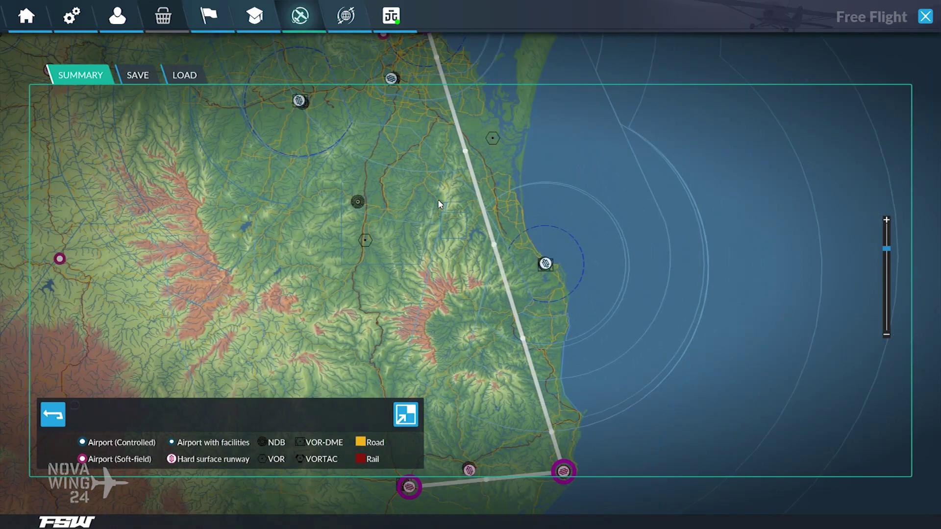
pyautogui.moveTo(434, 224); pyautogui.dragTo(437, 251)
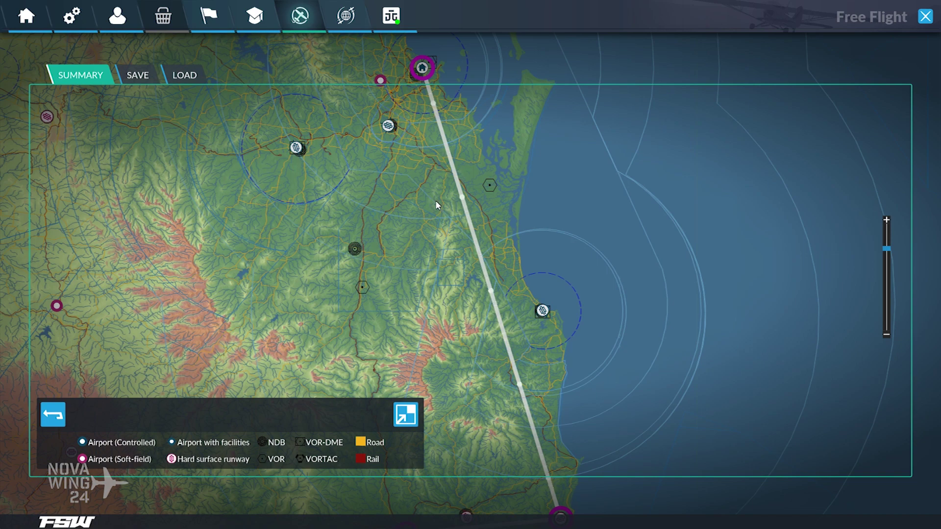
pyautogui.moveTo(465, 267); pyautogui.dragTo(456, 256)
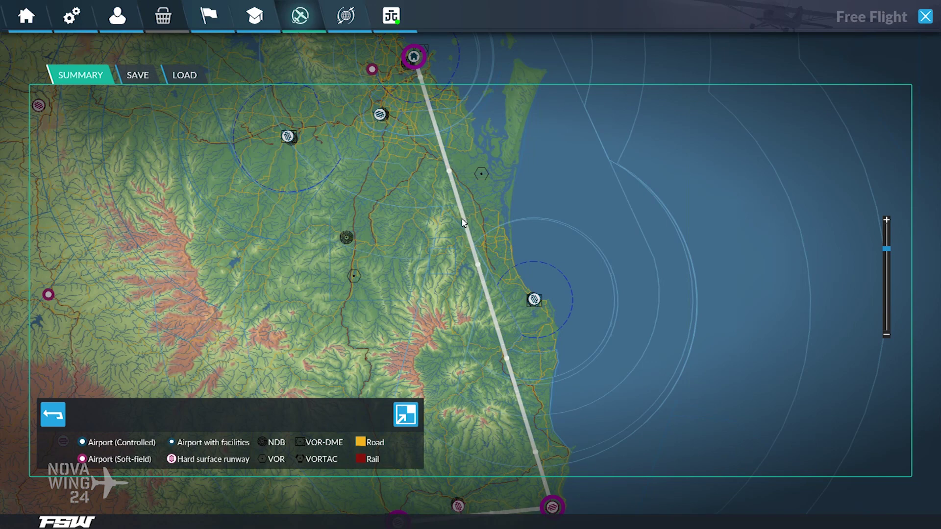
pyautogui.moveTo(464, 224); pyautogui.dragTo(482, 175)
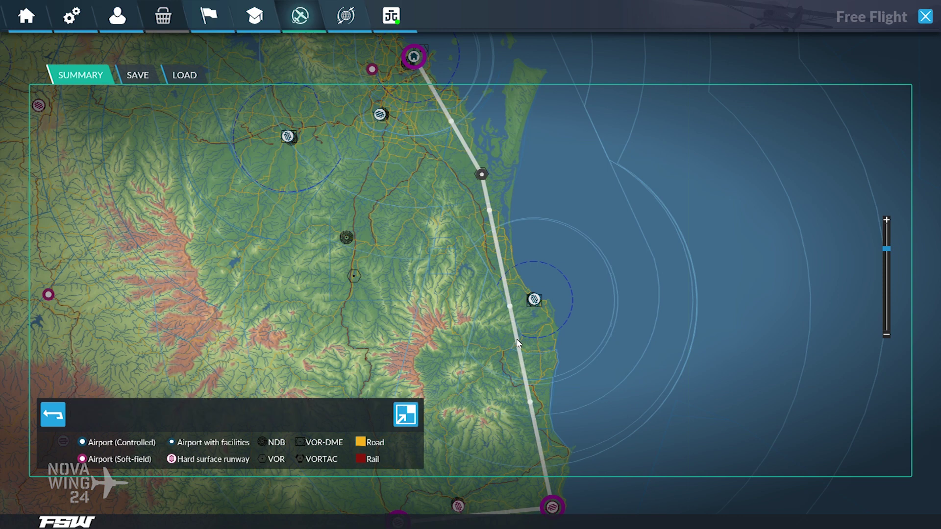
pyautogui.moveTo(518, 340); pyautogui.dragTo(520, 302)
# Step: Reposition the northern-leg waypoint so the route passes through the VOR-DME beacon
pyautogui.press('Down')
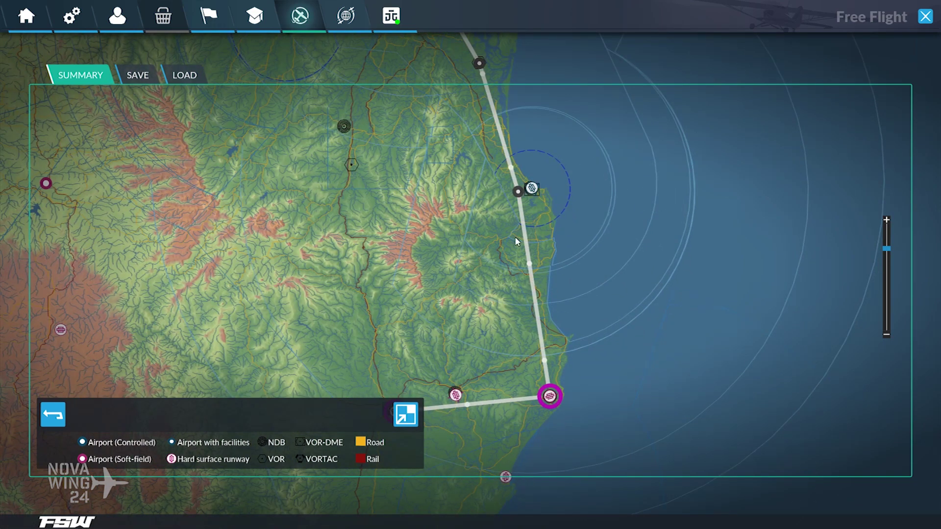
pyautogui.press('Up')
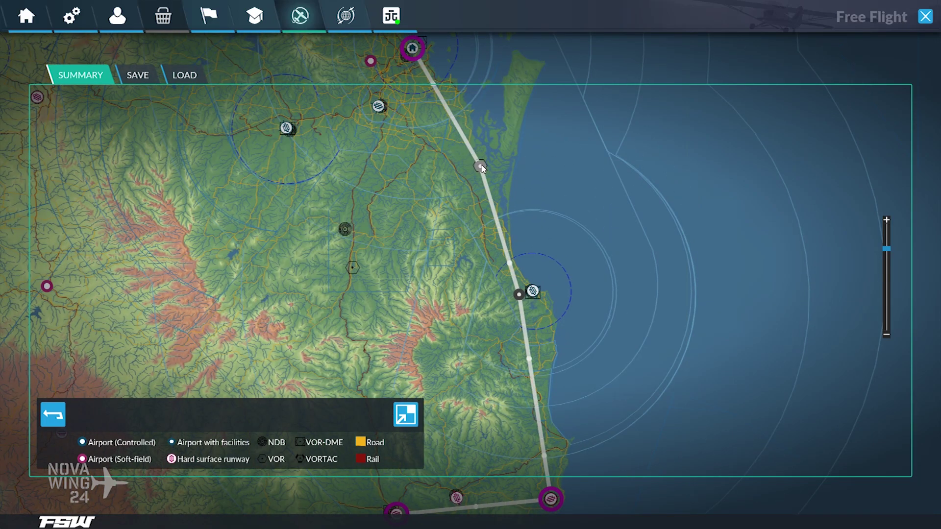
pyautogui.moveTo(482, 168); pyautogui.dragTo(467, 176)
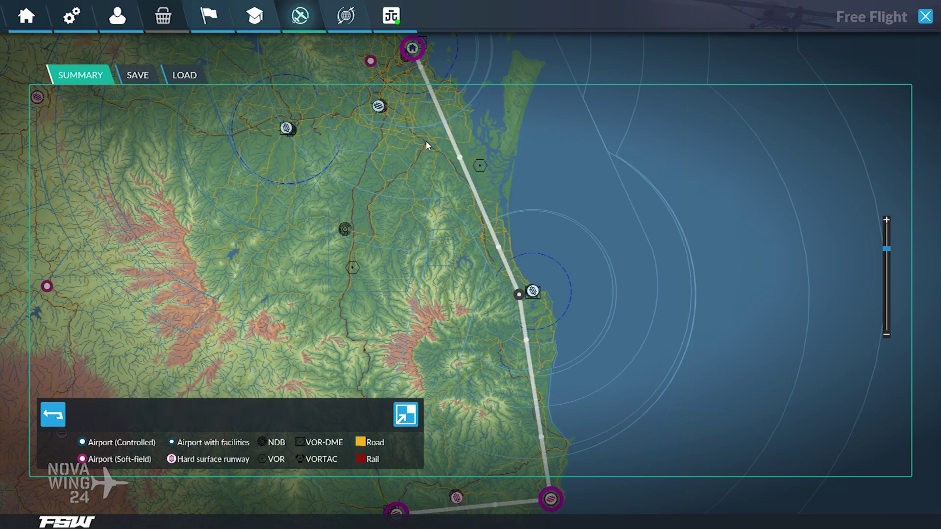
pyautogui.moveTo(467, 178); pyautogui.dragTo(480, 166)
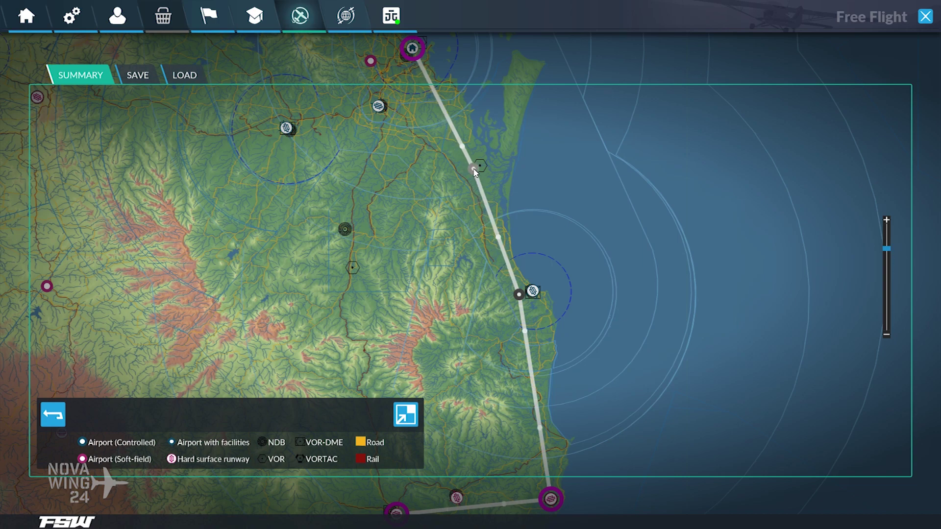
pyautogui.scroll(-3, 425, 259)
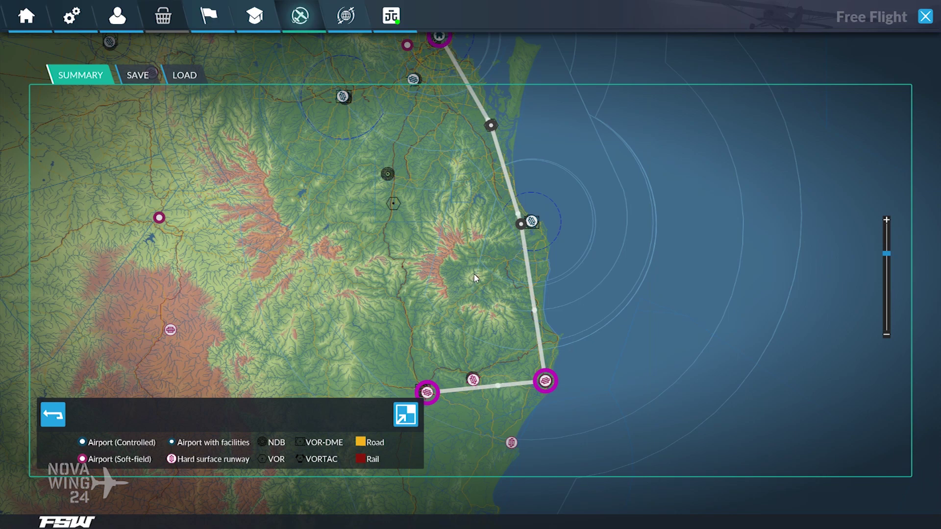
pyautogui.moveTo(475, 278); pyautogui.dragTo(484, 325)
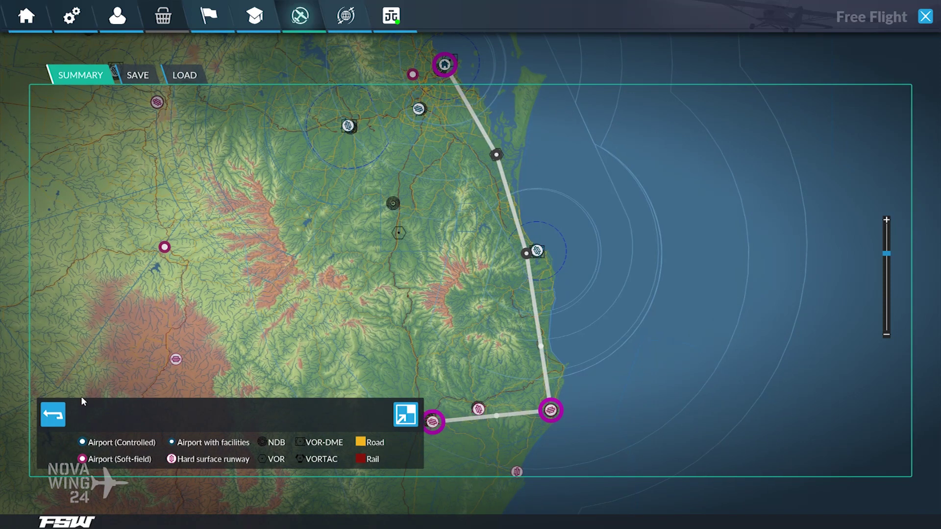
# Step: Delete YCAS Casino from the flight plan, leaving Ballina (YBNA) as the destination
pyautogui.click(54, 417)
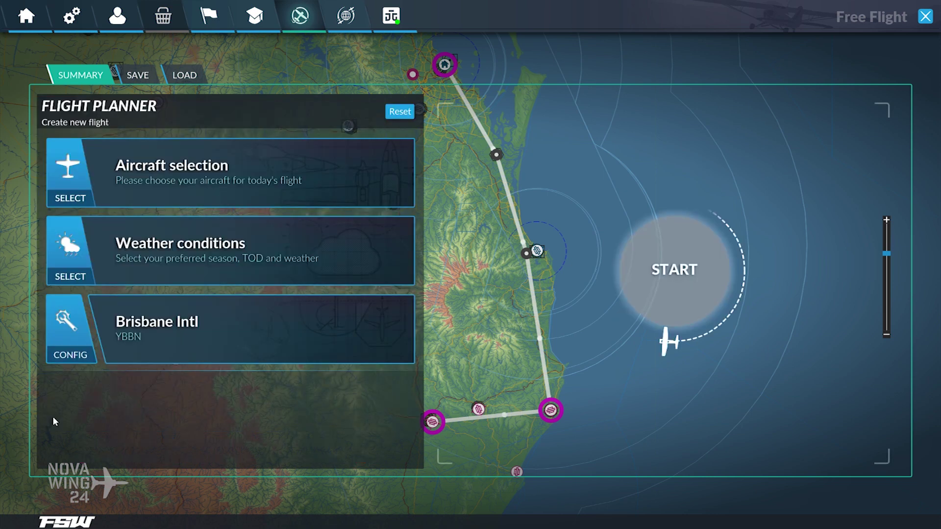
pyautogui.click(172, 325)
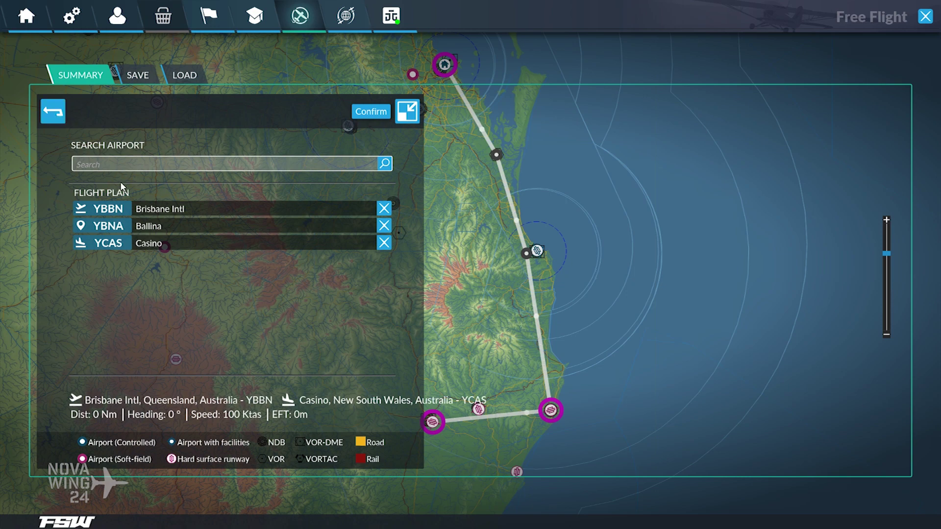
pyautogui.click(58, 119)
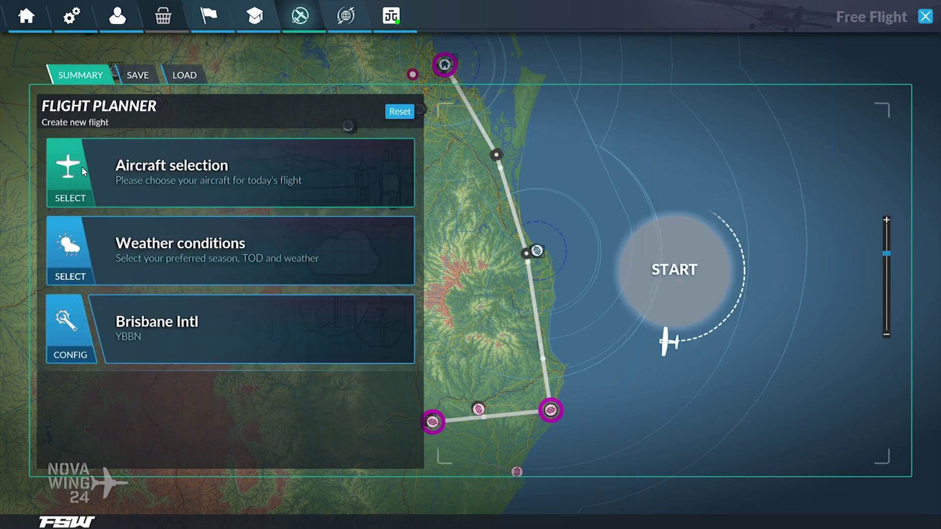
pyautogui.click(196, 330)
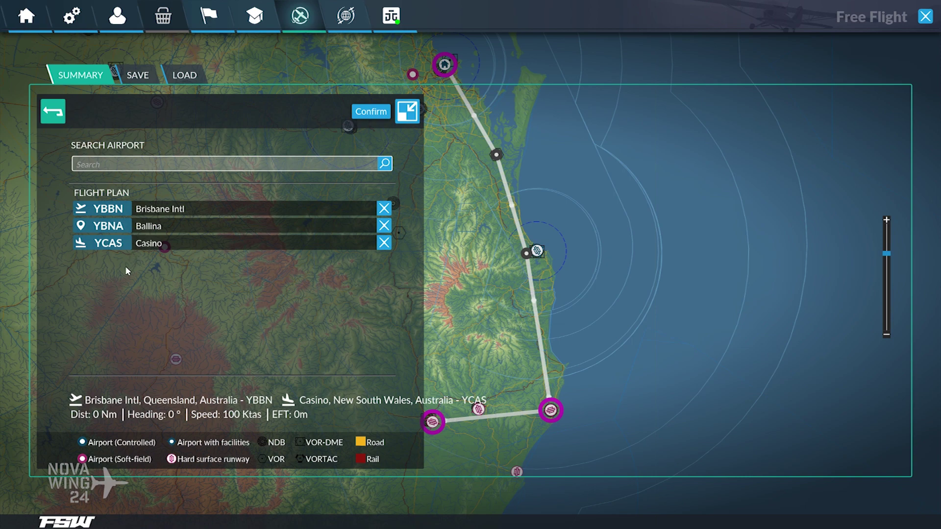
pyautogui.click(385, 243)
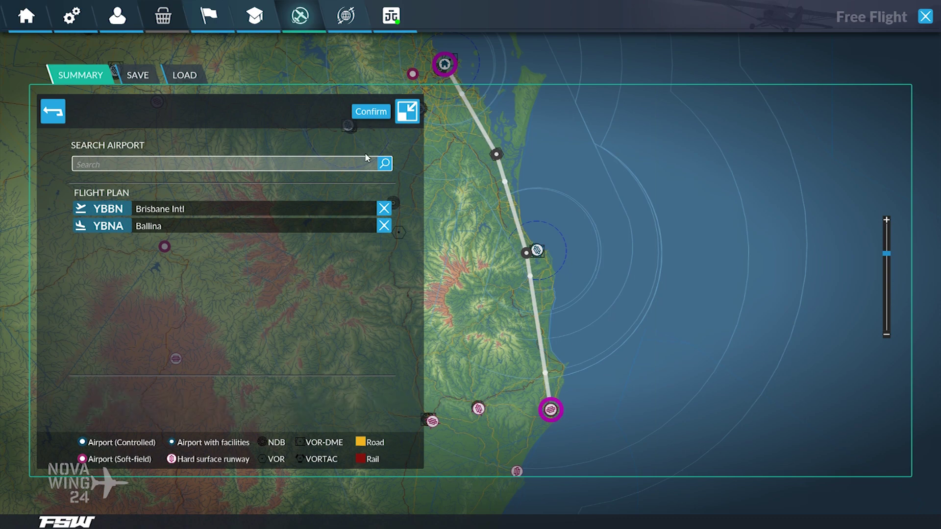
pyautogui.click(407, 111)
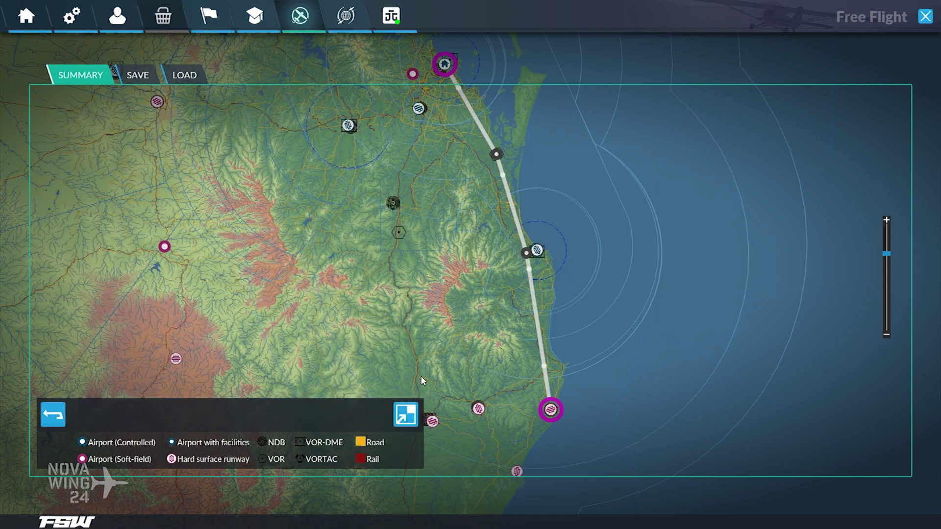
# Step: Restore the collapsed flight plan bar to show the full YBBN–YBNA plan panel
pyautogui.click(406, 414)
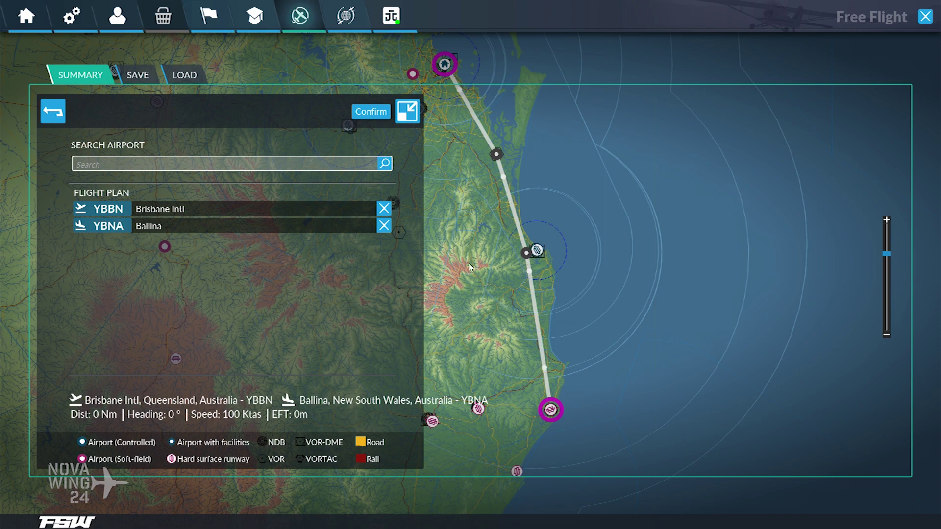
# Step: Save the plan titled 'Gold Coast Run' and confirm it appears in the saved list
pyautogui.click(138, 76)
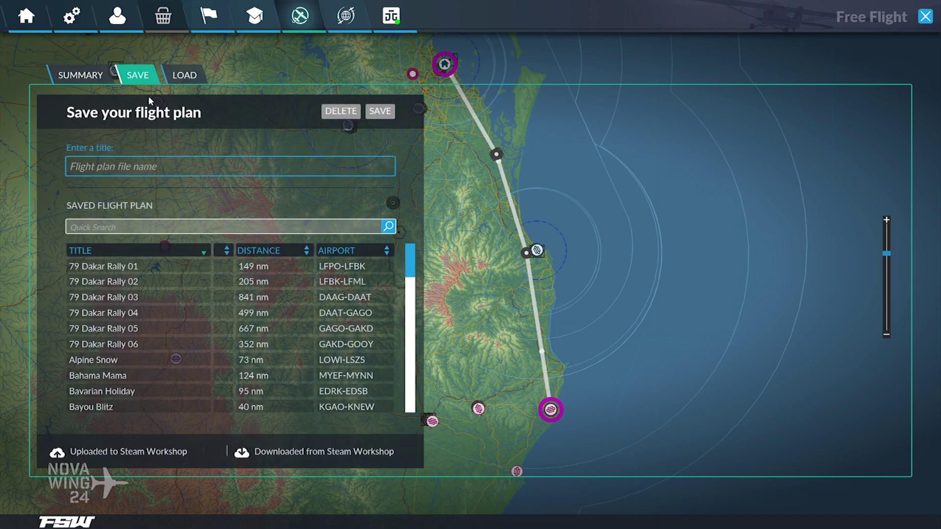
pyautogui.click(172, 169)
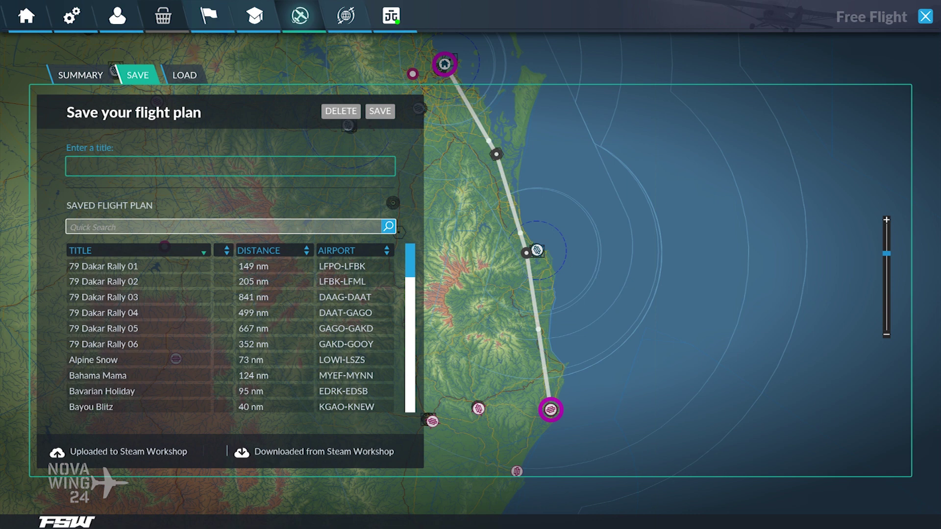
pyautogui.write('Gold')
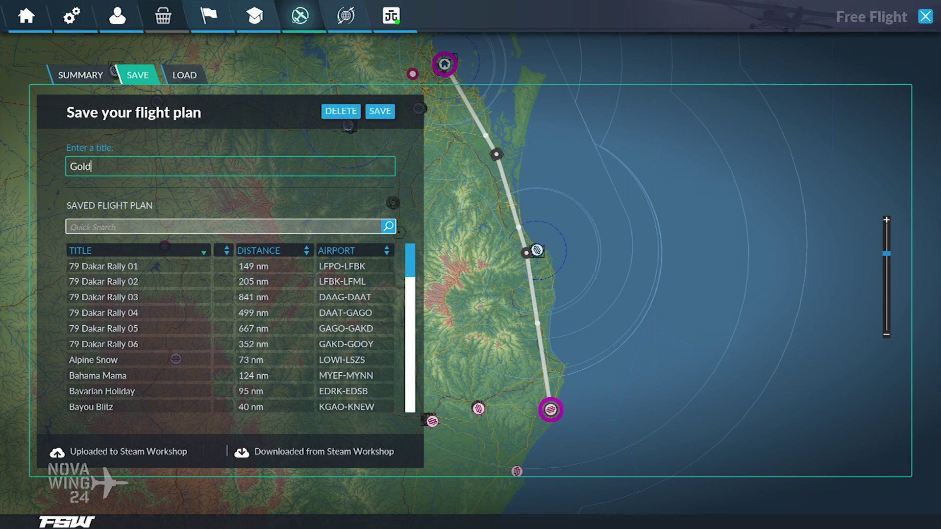
pyautogui.write(' Coast Run')
pyautogui.click(385, 114)
pyautogui.scroll(-5, 210, 296)
pyautogui.scroll(-7, 205, 297)
pyautogui.click(144, 313)
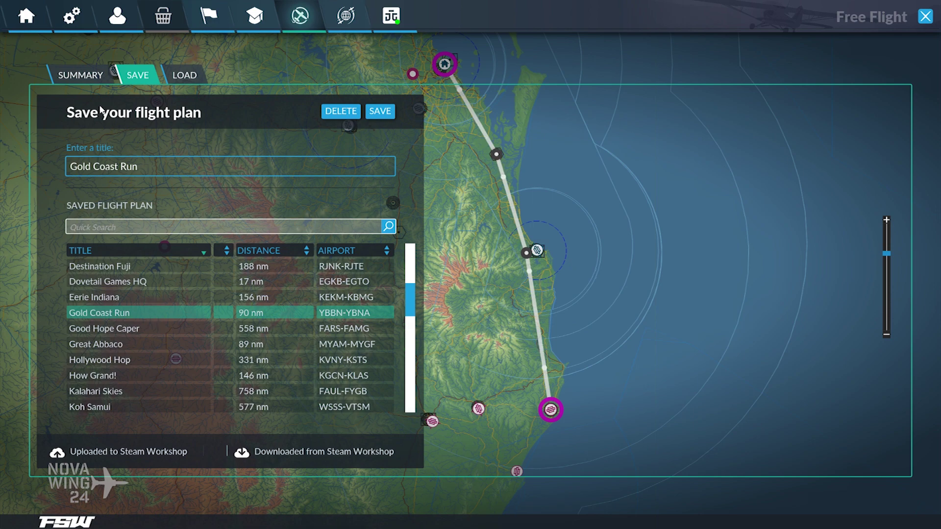
pyautogui.click(89, 79)
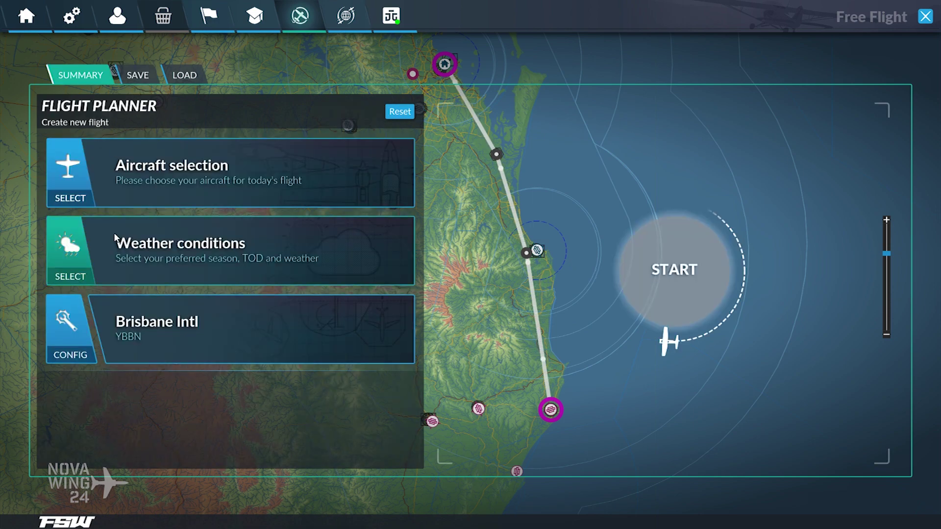
# Step: Reset the planner to a blank flight
pyautogui.click(400, 112)
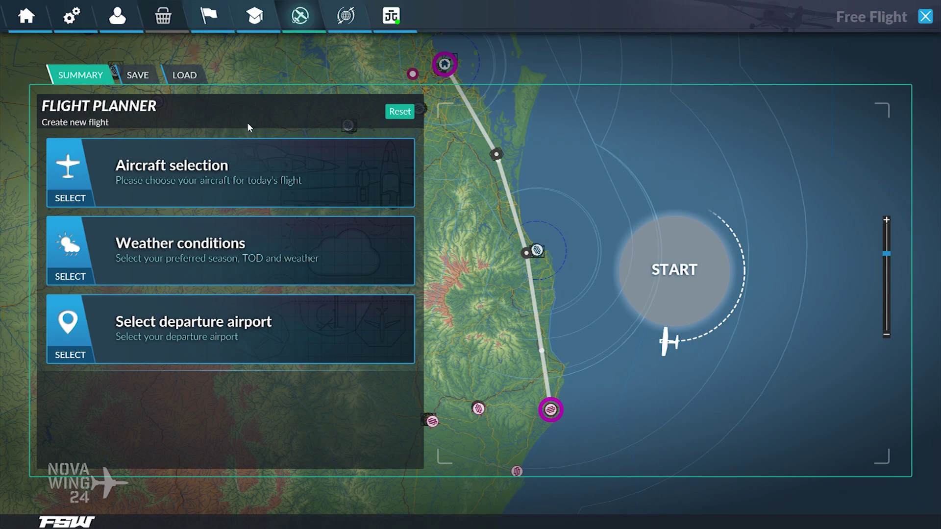
pyautogui.click(440, 198)
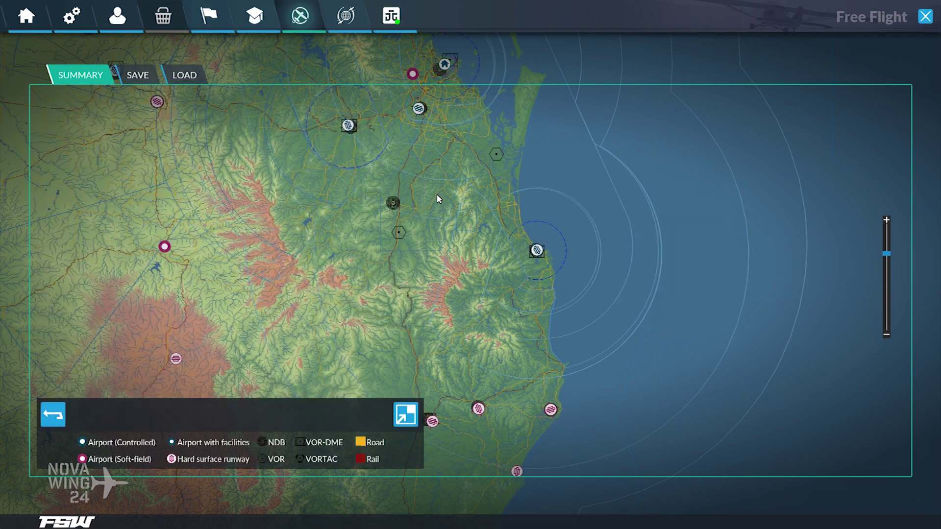
pyautogui.click(54, 415)
# Step: Load the saved Gold Coast Run plan and view its Brisbane-to-Ballina route
pyautogui.click(185, 75)
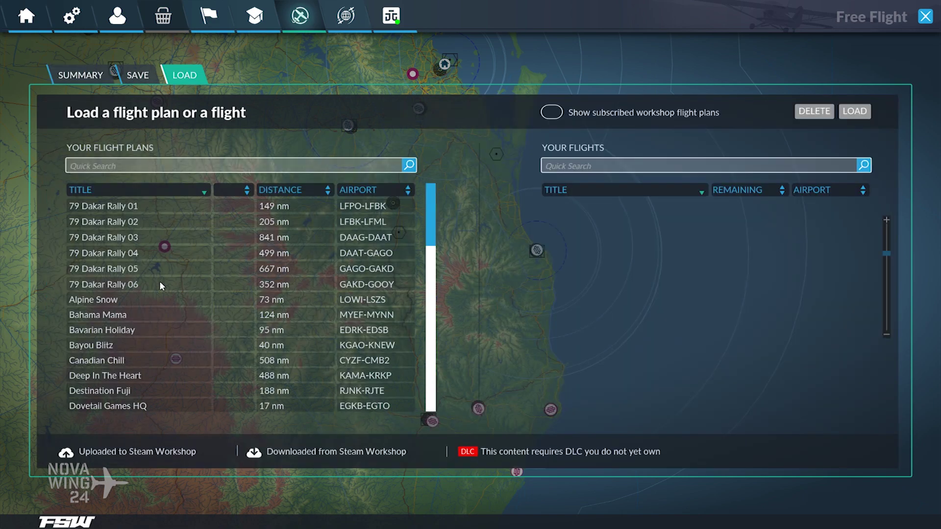
pyautogui.scroll(-5, 134, 300)
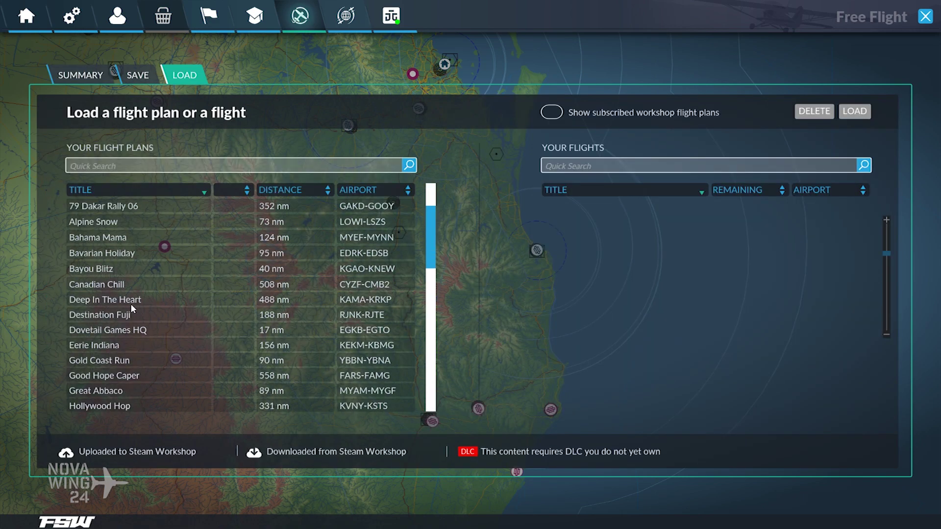
pyautogui.click(126, 361)
pyautogui.click(83, 75)
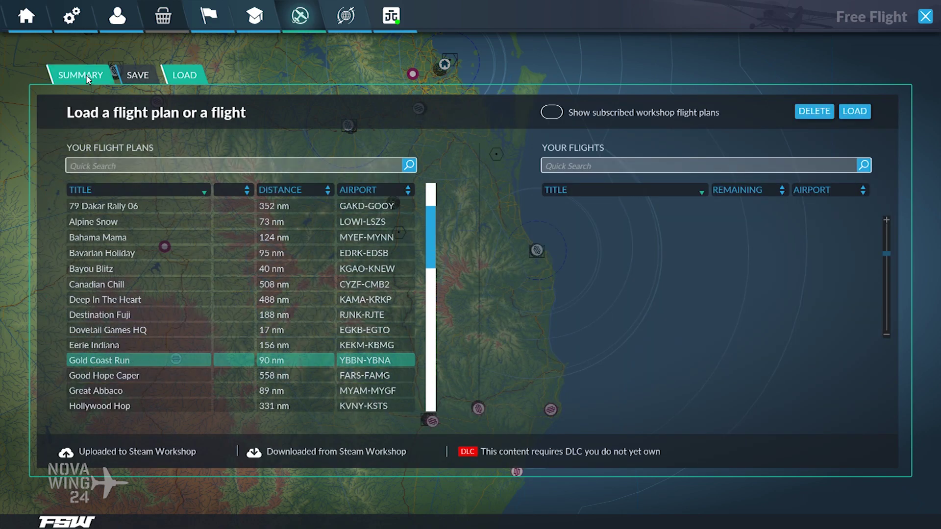
pyautogui.click(178, 78)
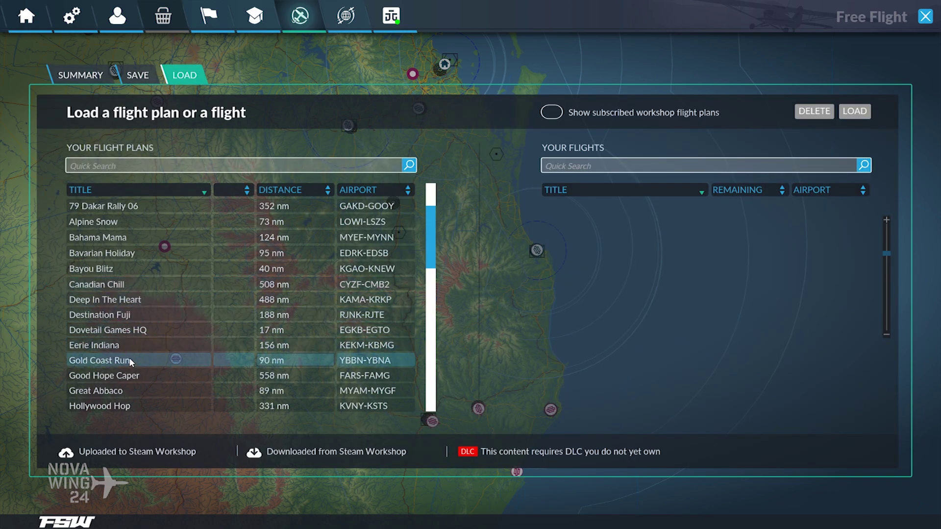
pyautogui.click(168, 359)
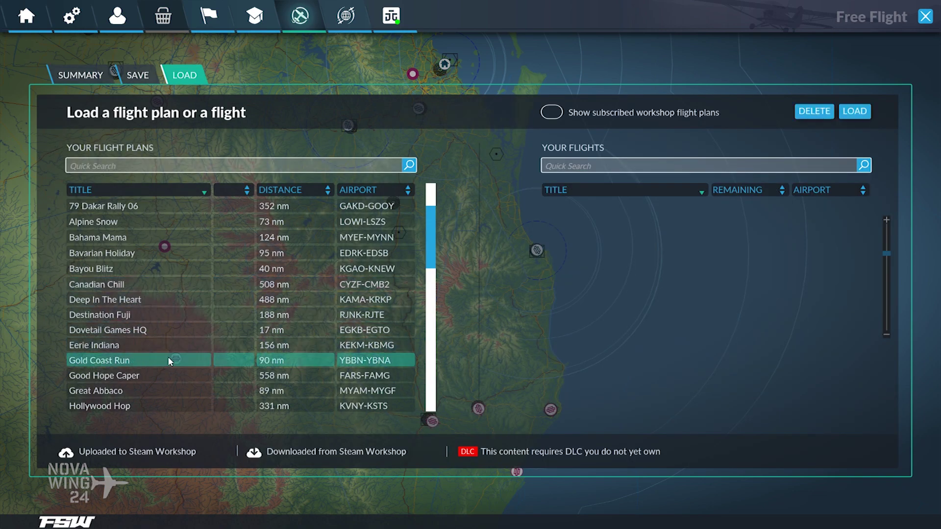
pyautogui.click(856, 113)
pyautogui.click(59, 71)
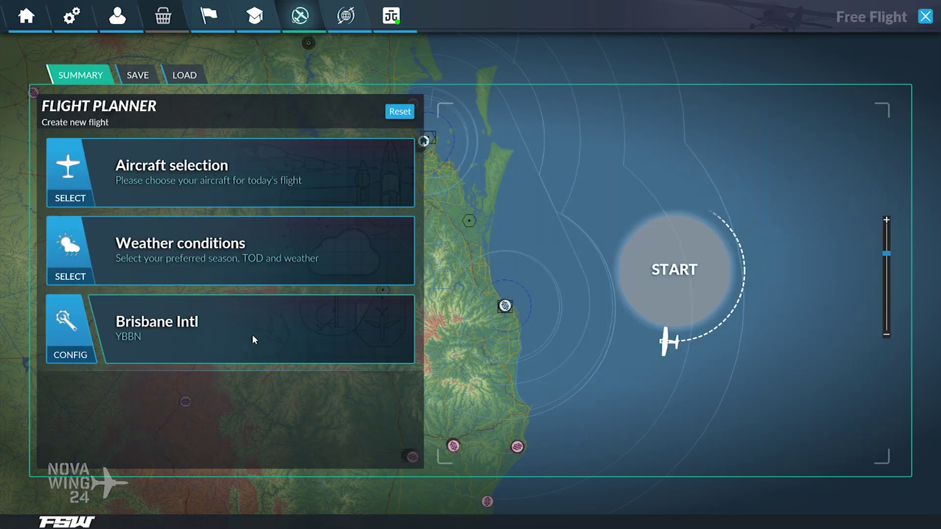
pyautogui.click(374, 295)
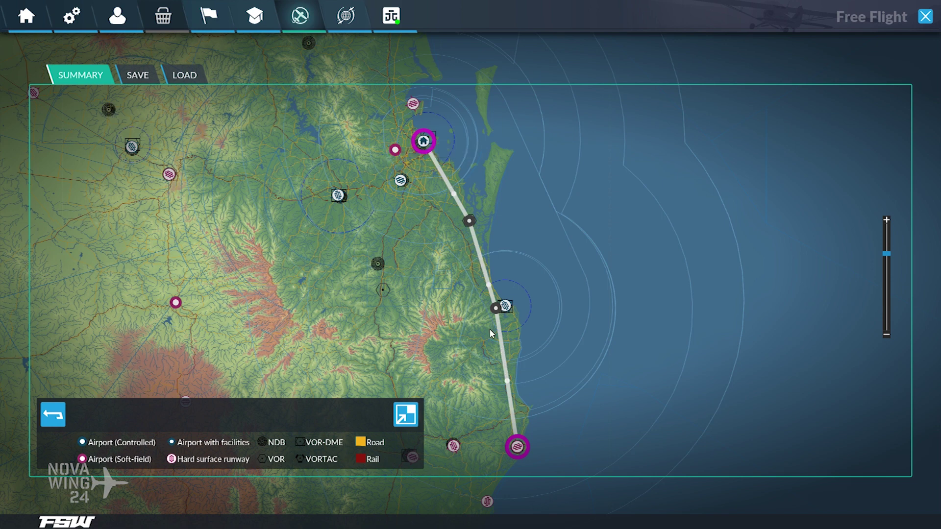